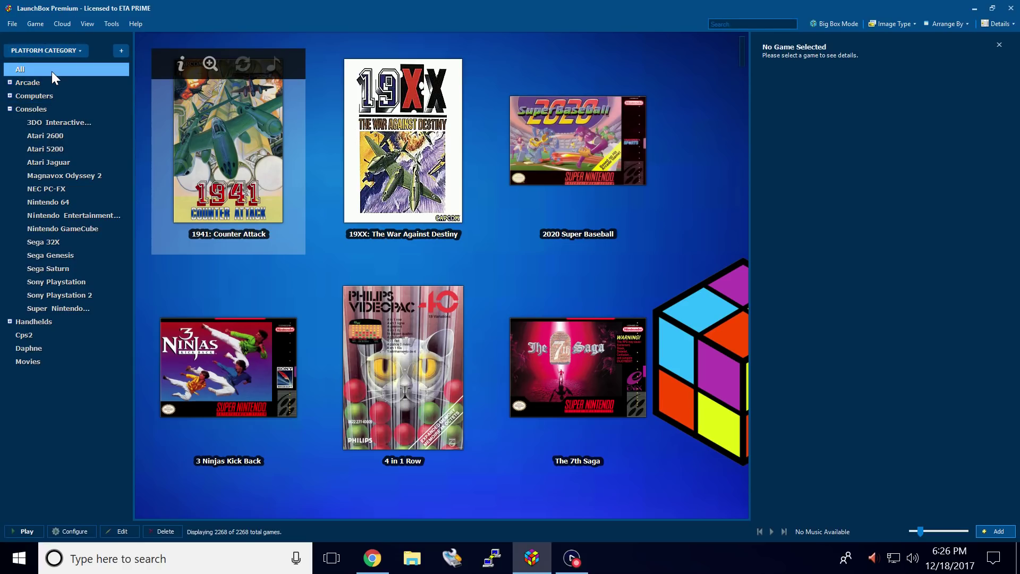
- Give God of War in the Sony Playstation 2 library a personal rating of 4.5 stars
left_click(80, 293)
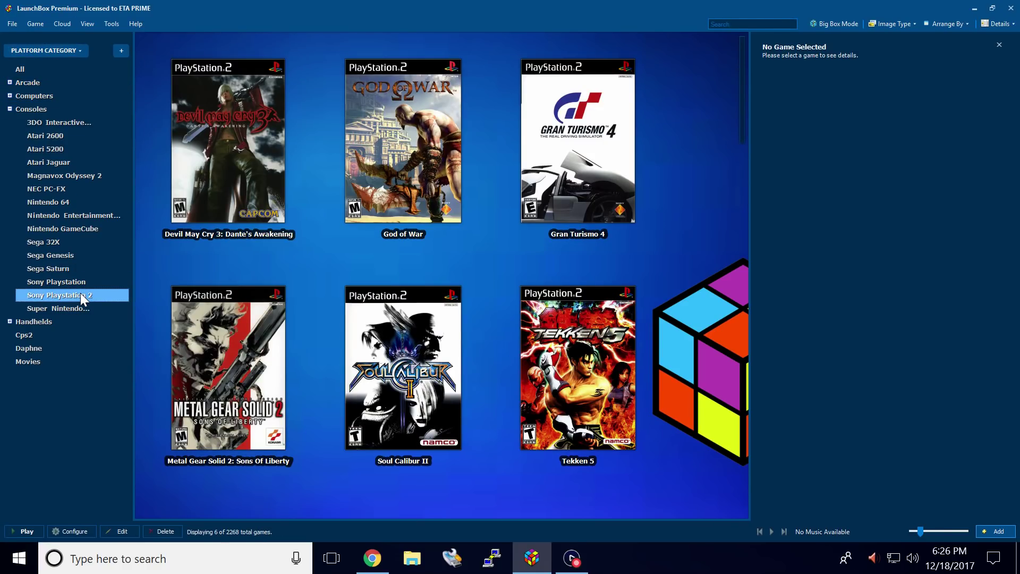
left_click(409, 143)
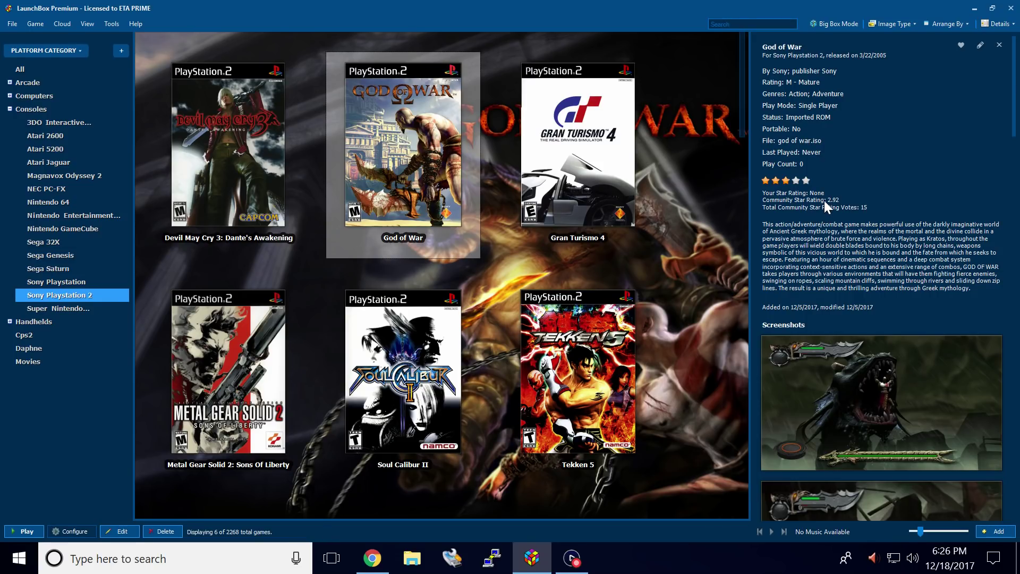
left_click(806, 181)
- Switch to Chrome to read the LaunchBox version 7.15 changelog, and return to the game library
left_click(372, 558)
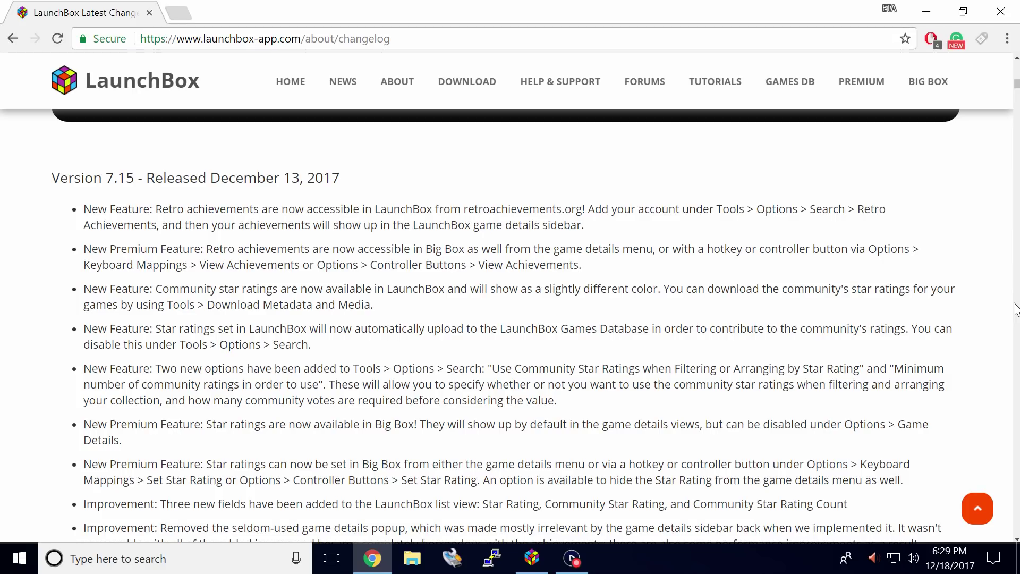
left_click(925, 11)
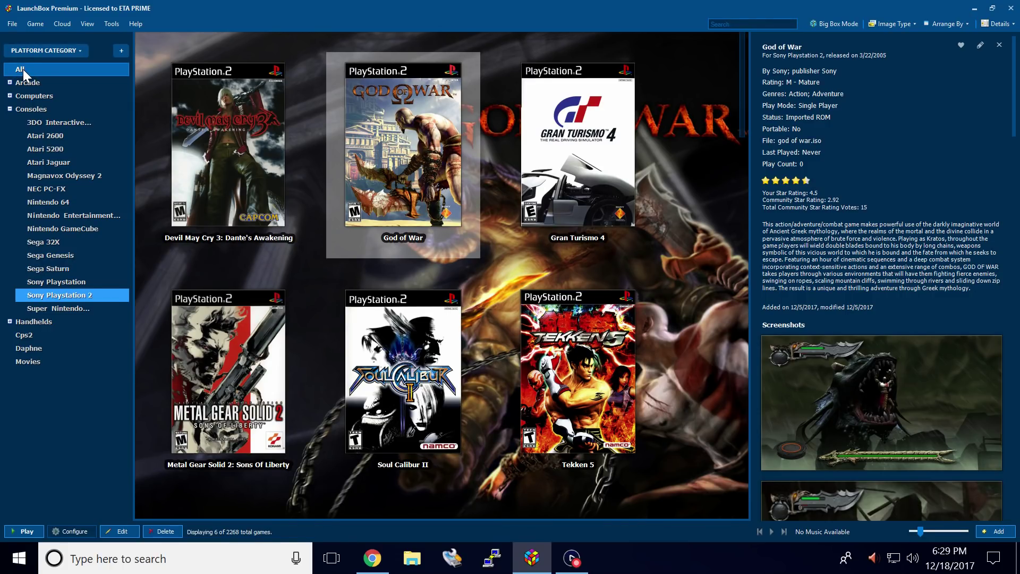
- Set up a metadata download for all games from the LaunchBox Games Database, with no media types selected
left_click(23, 69)
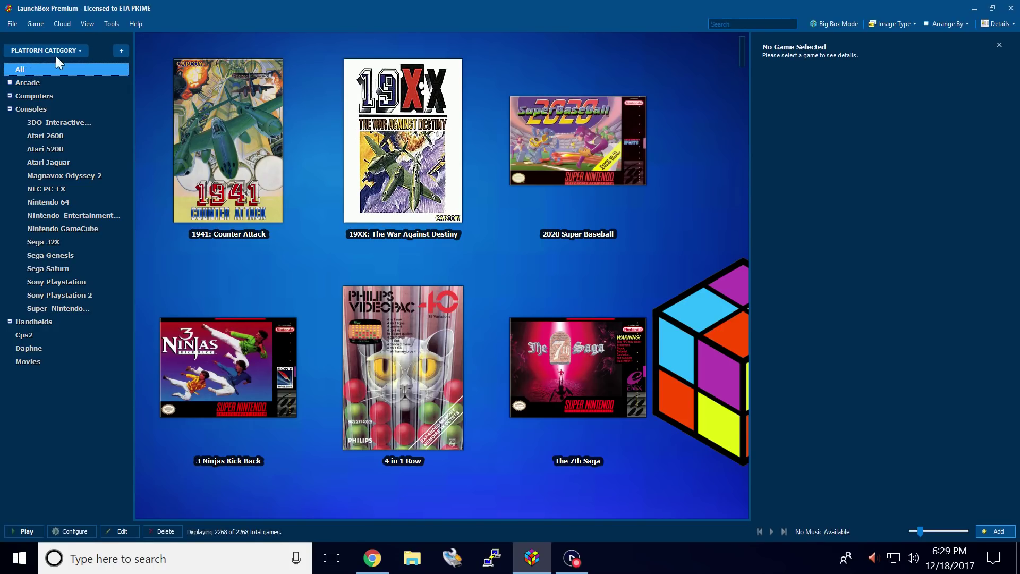
left_click(121, 27)
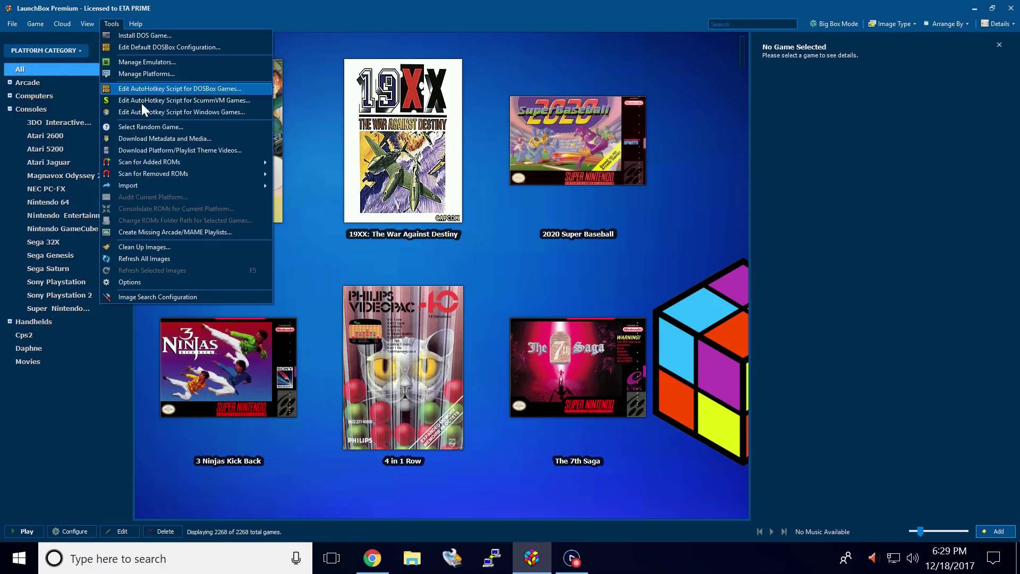
left_click(156, 138)
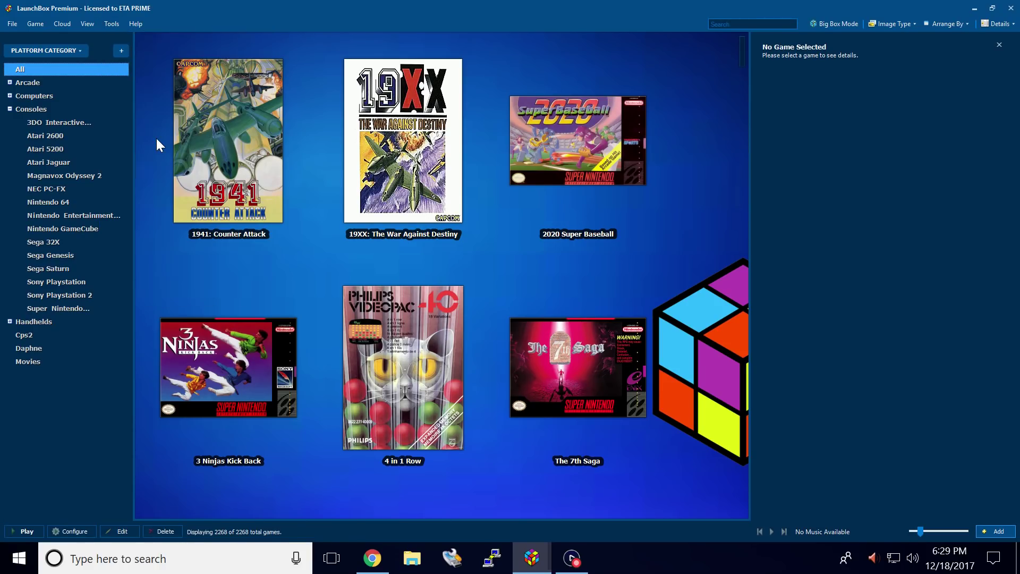
left_click(610, 384)
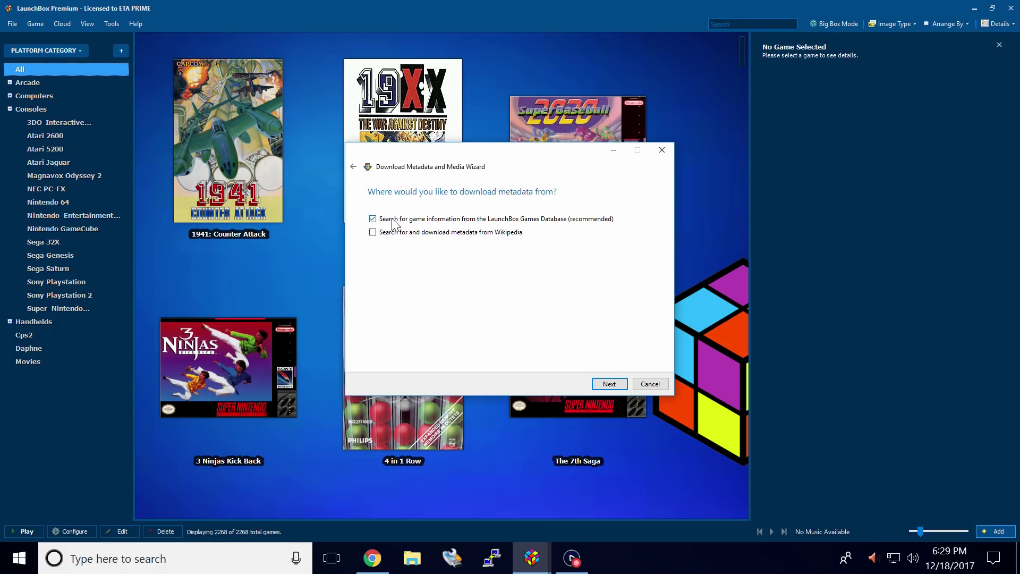
left_click(610, 384)
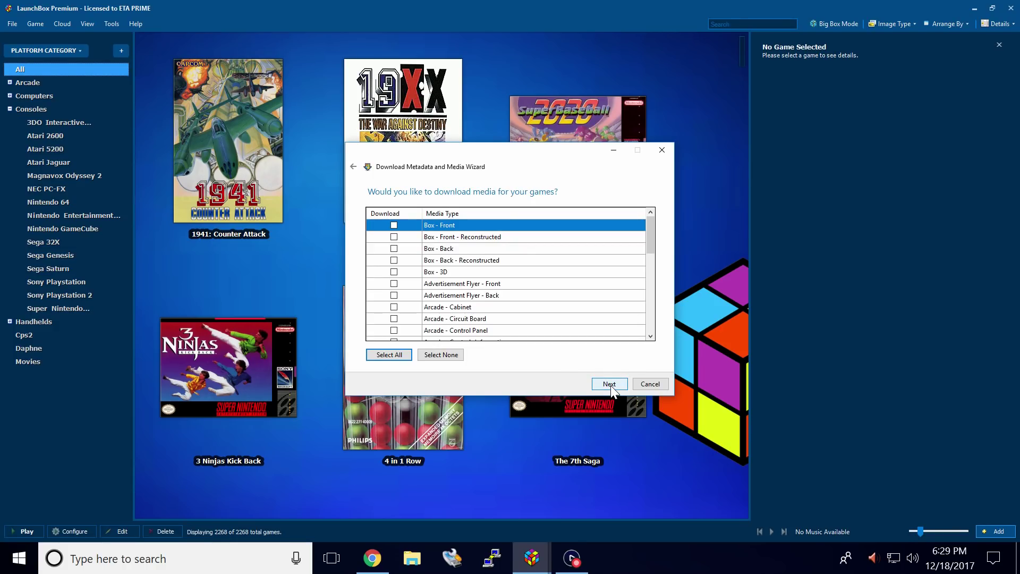
left_click(443, 360)
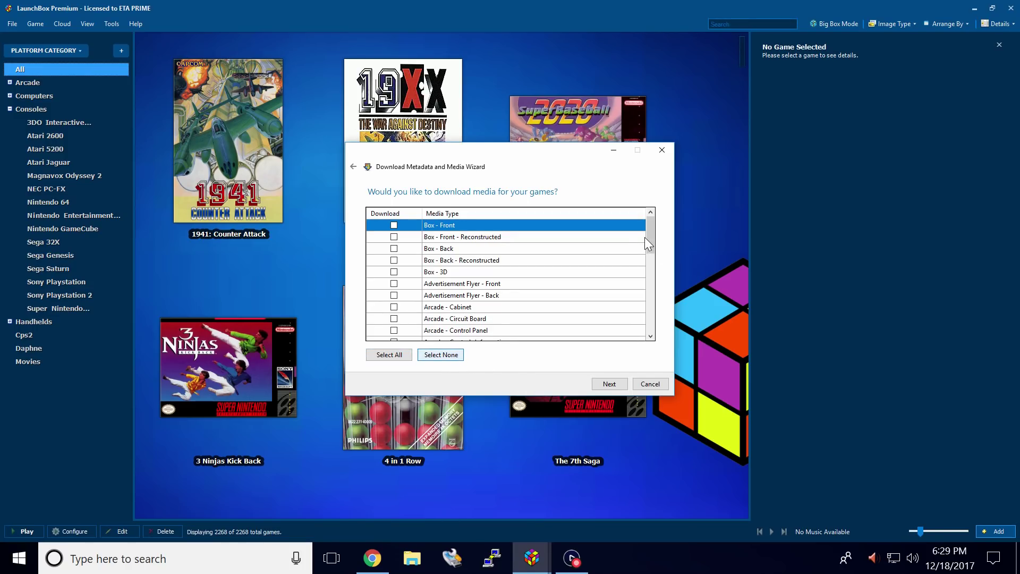
mouse_move(649, 237)
left_mouse_down()
mouse_move(656, 346)
mouse_move(651, 225)
left_mouse_up()
left_click(615, 382)
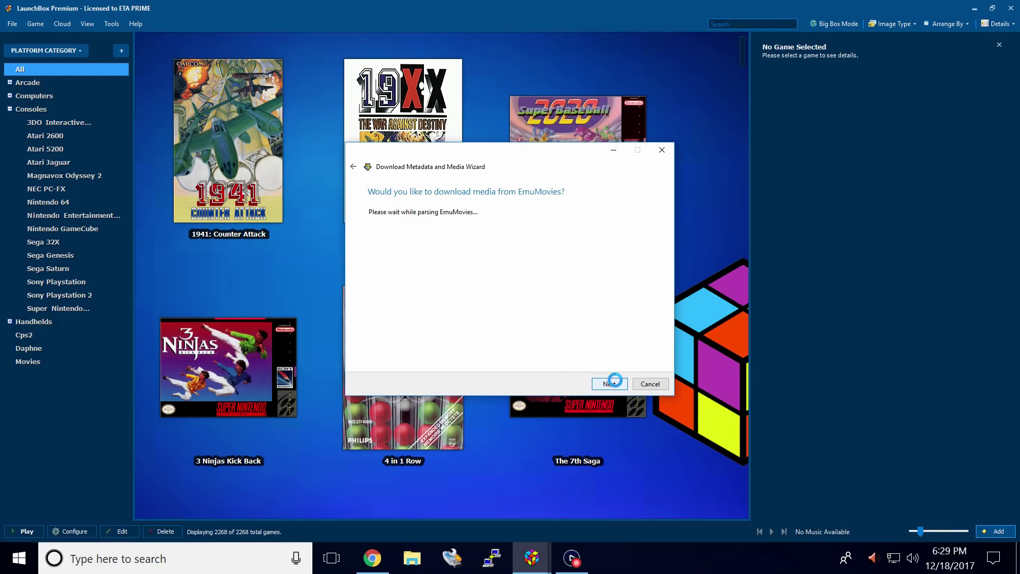
- Get past the EmuMovies media choices, choose not to replace any existing fields or media, and start the download
left_click(458, 240)
left_click(611, 384)
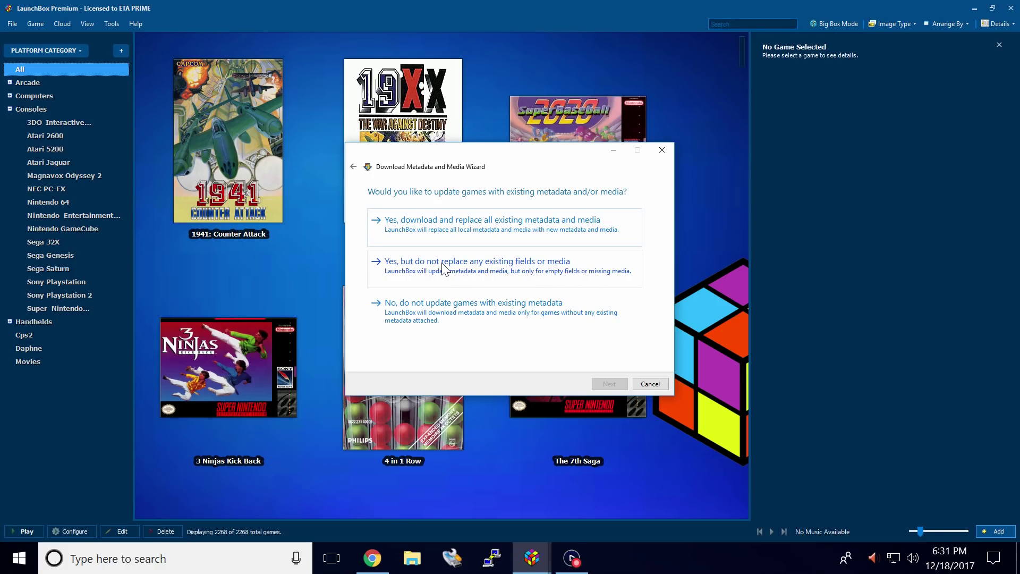
left_click(424, 268)
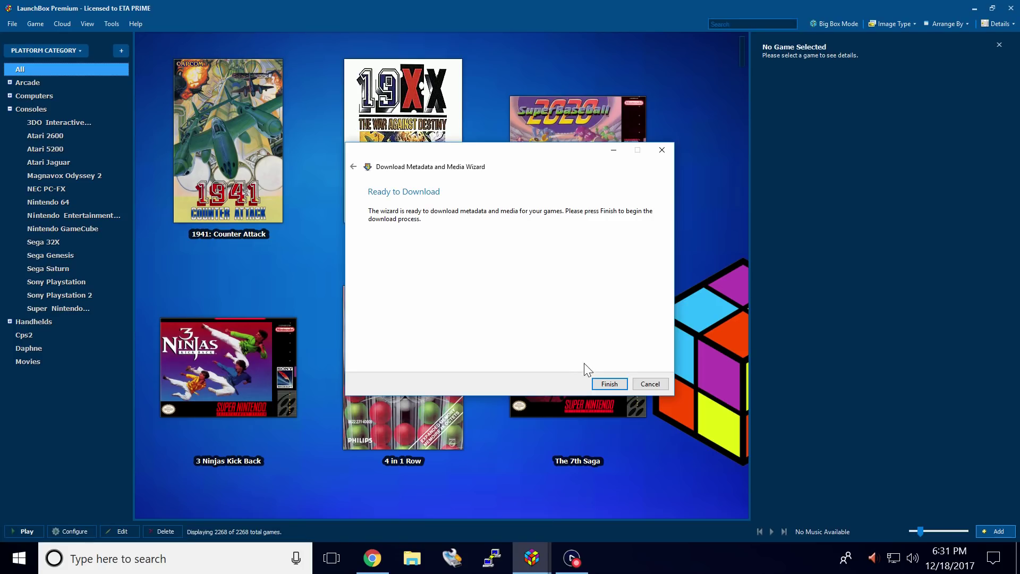
left_click(606, 383)
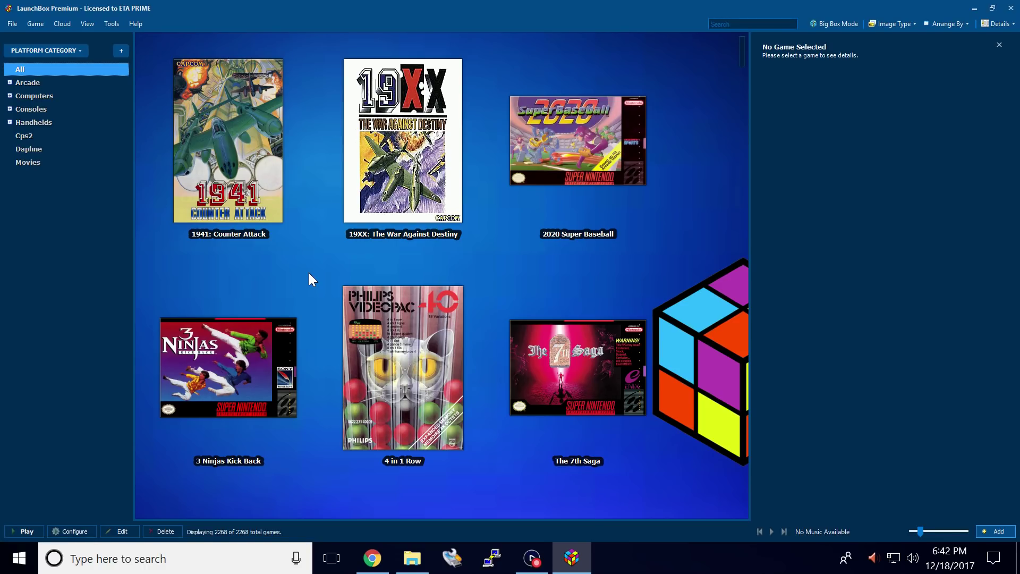
- Check the star rating settings in the Search options, leaving Upload Star Ratings to the LaunchBox Games Database enabled
left_click(109, 24)
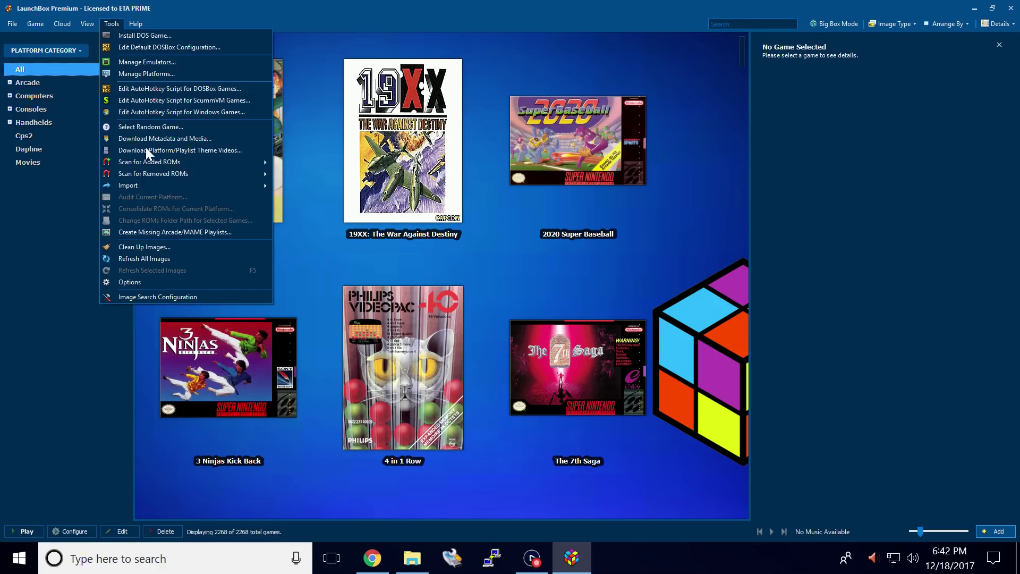
left_click(141, 279)
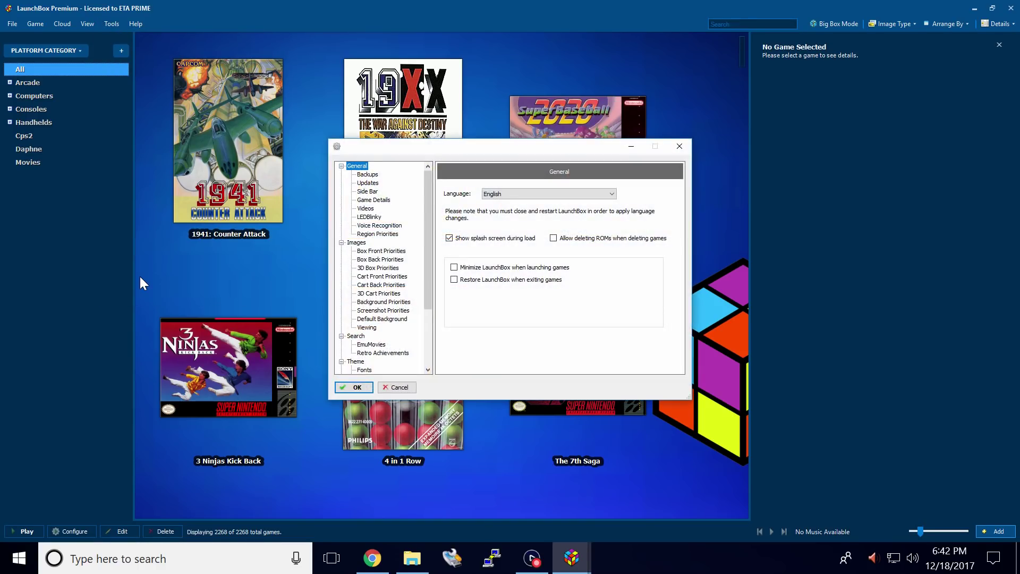
left_click(355, 336)
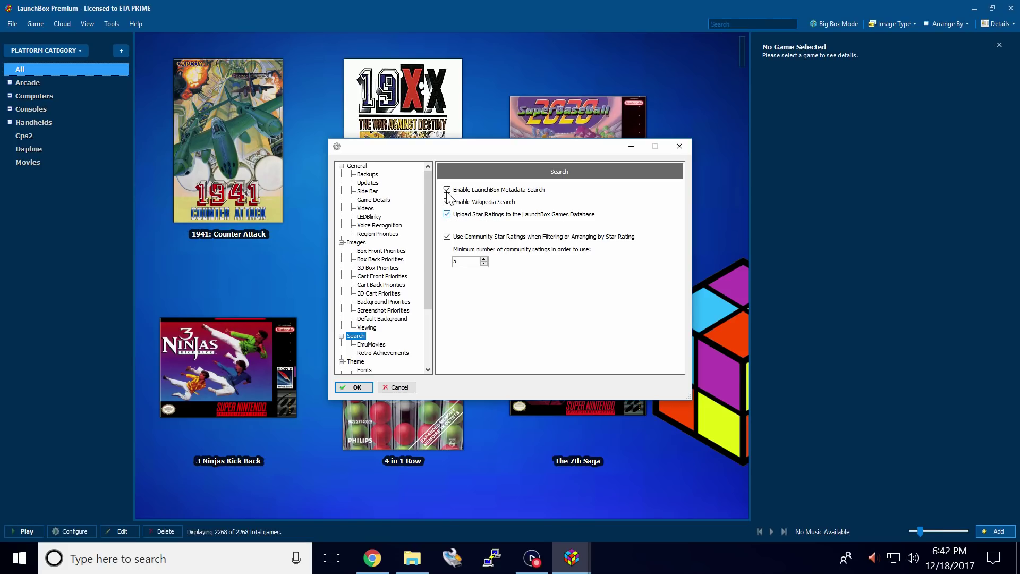
left_click(448, 215)
left_click(448, 215)
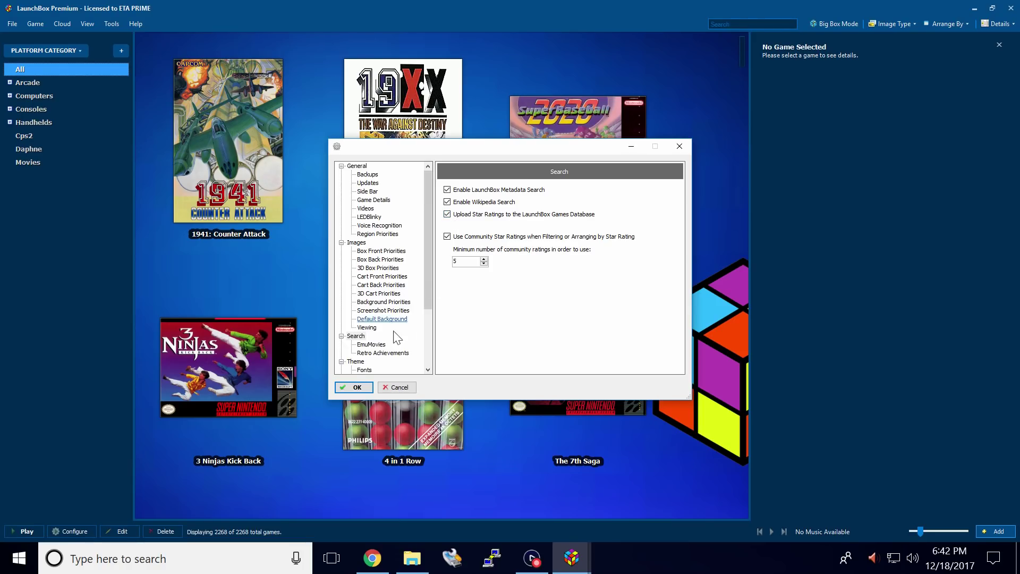
left_click(354, 389)
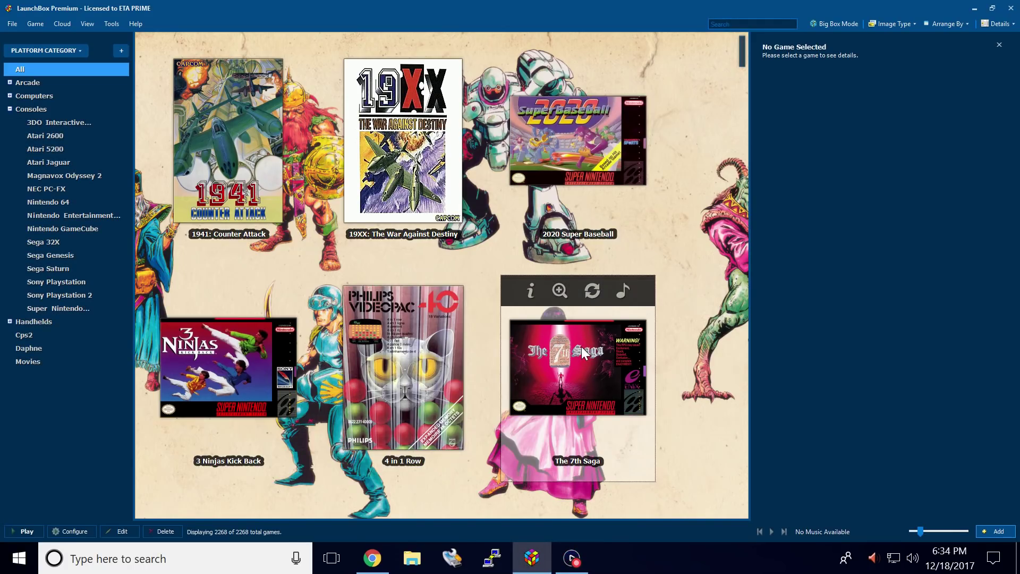
- Give The 7th Saga a personal rating of 1.5 stars
left_click(585, 353)
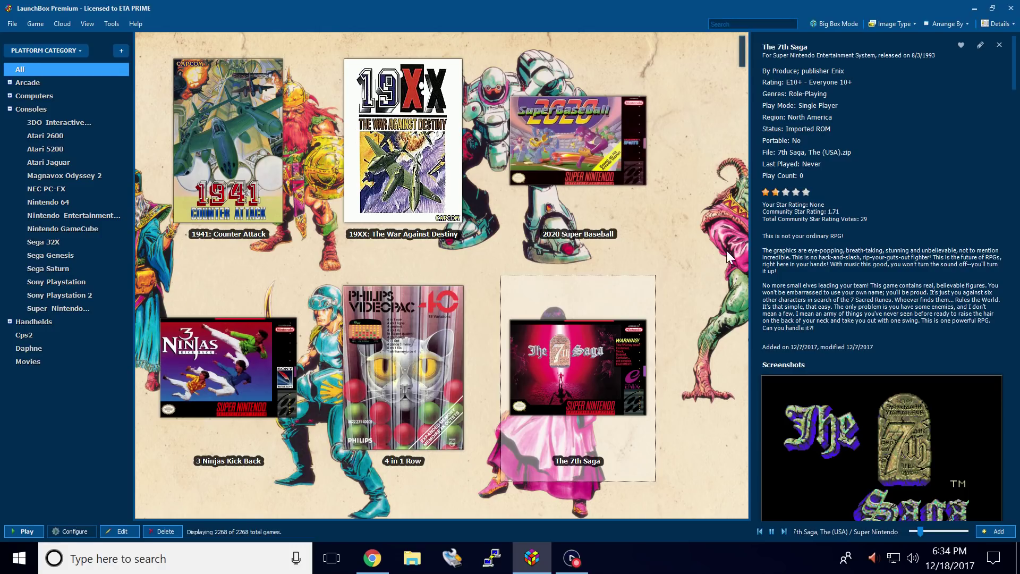
left_click(776, 190)
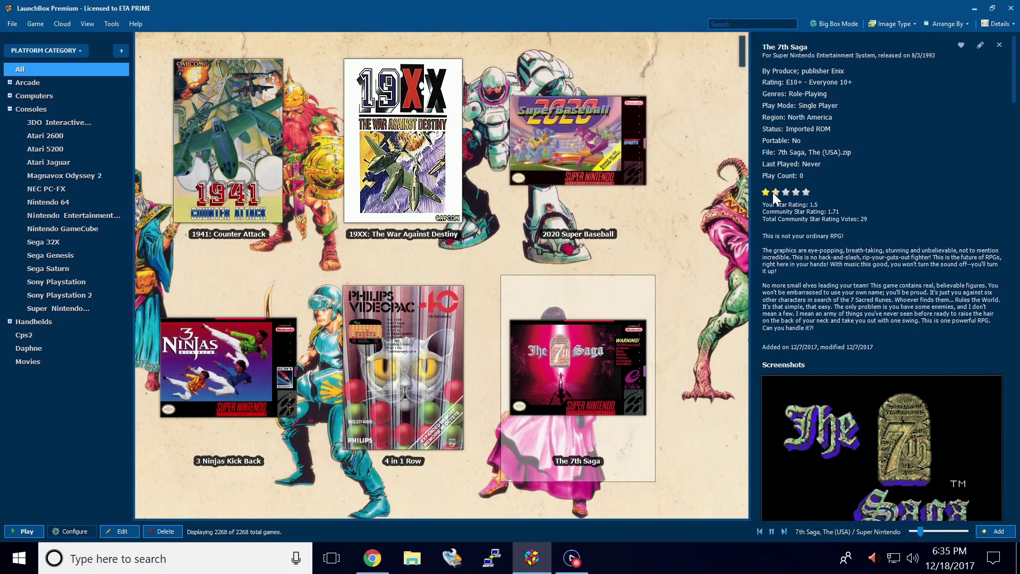
mouse_move(600, 337)
- Switch to Big Box Mode and open its Options
left_click(829, 24)
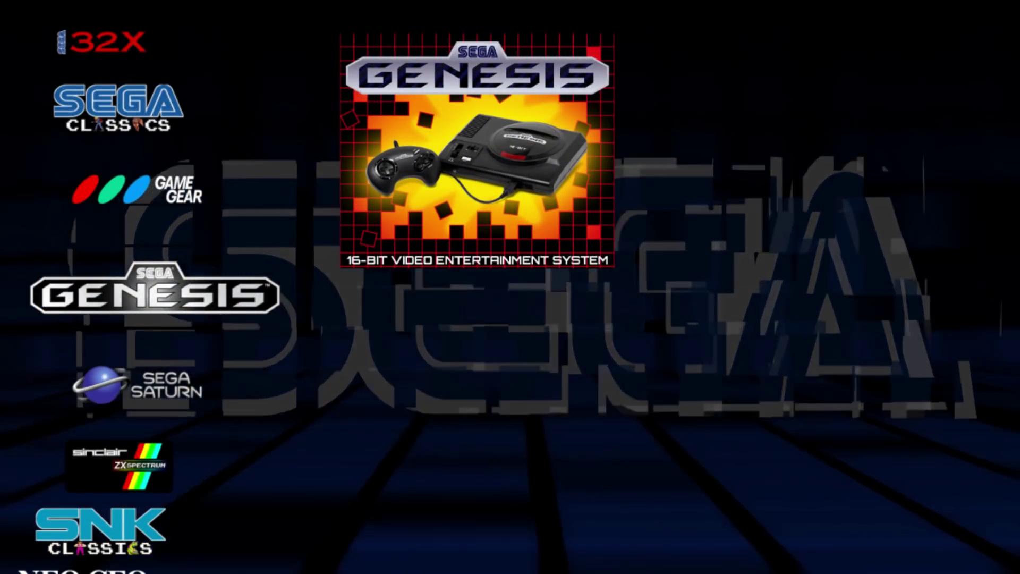
key("Escape")
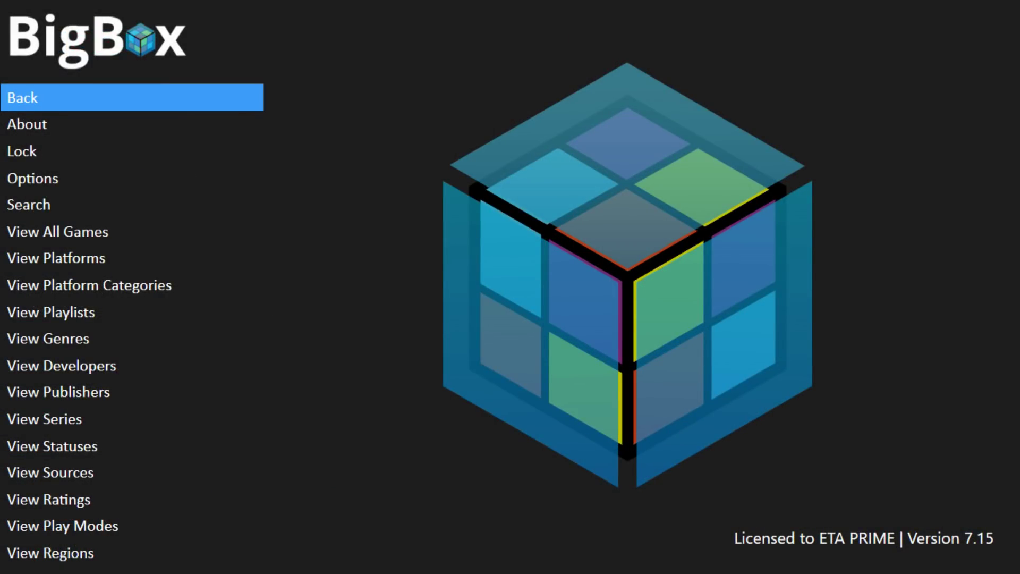
key("Down")
key("Down")
key("Down")
key("Return")
- Bring up the Controller Buttons assignments in the Big Box options
key("Down")
key("Down")
key("Down")
key("Down")
key("Down")
key("Down")
key("Down")
key("Down")
key("Down")
key("Down")
key("Down")
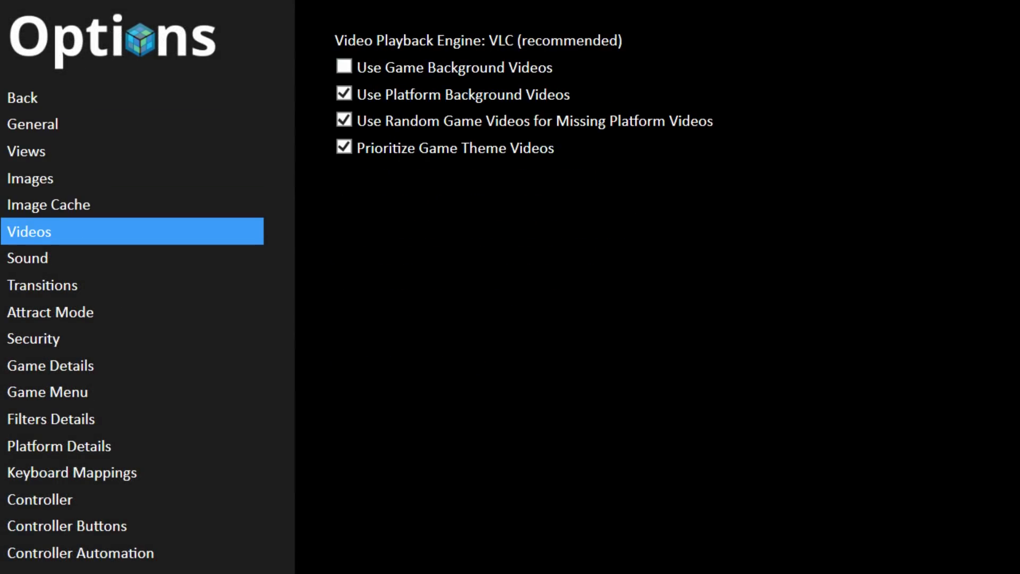
key("Down")
key("Down")
key("Down")
key("Down")
key("Down")
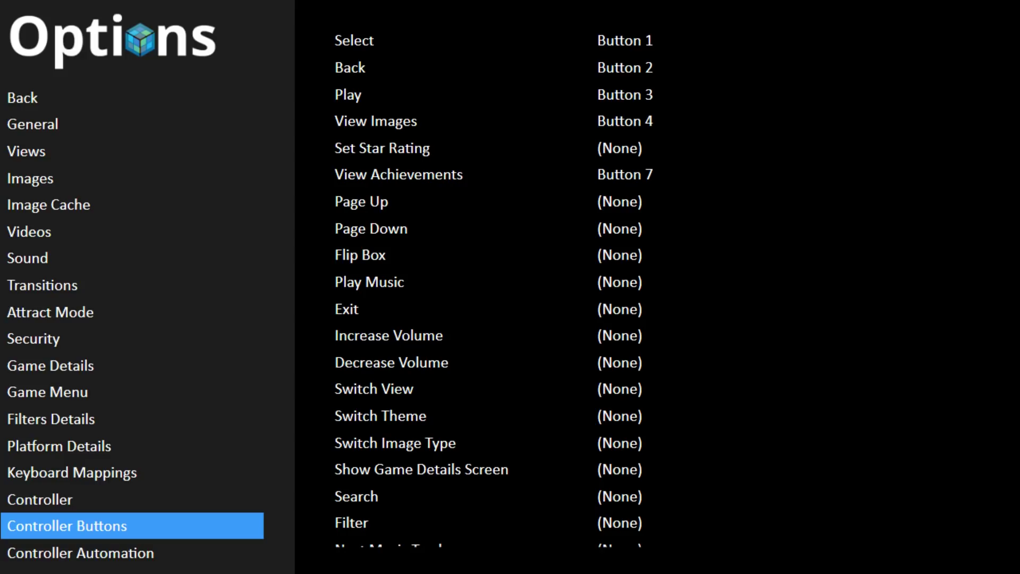
- Examine the controller button assignment for Set Star Rating, and return to the platform list
key("Return")
key("Down")
key("Down")
key("Down")
key("Down")
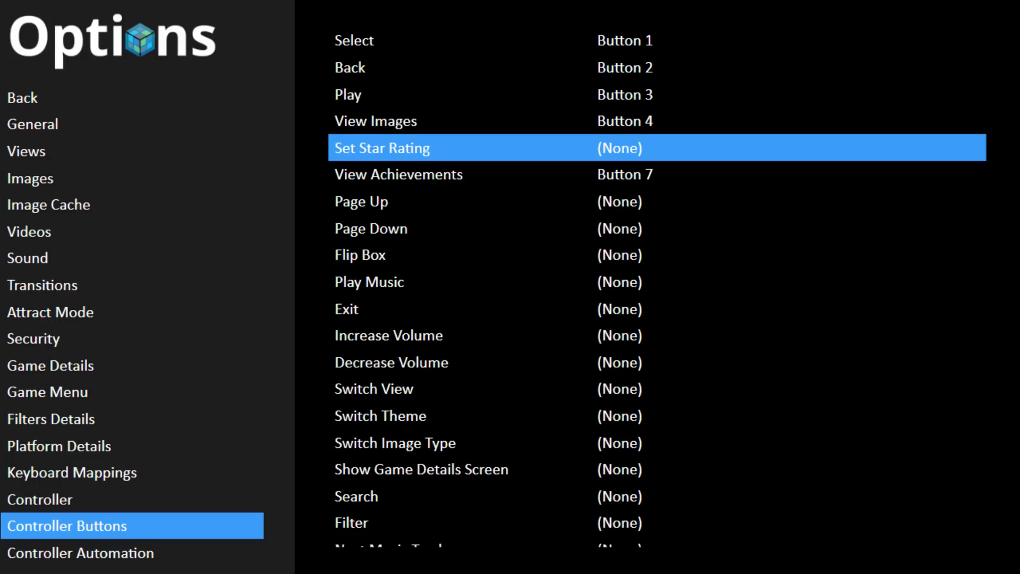
key("Return")
key("Escape")
key("Escape")
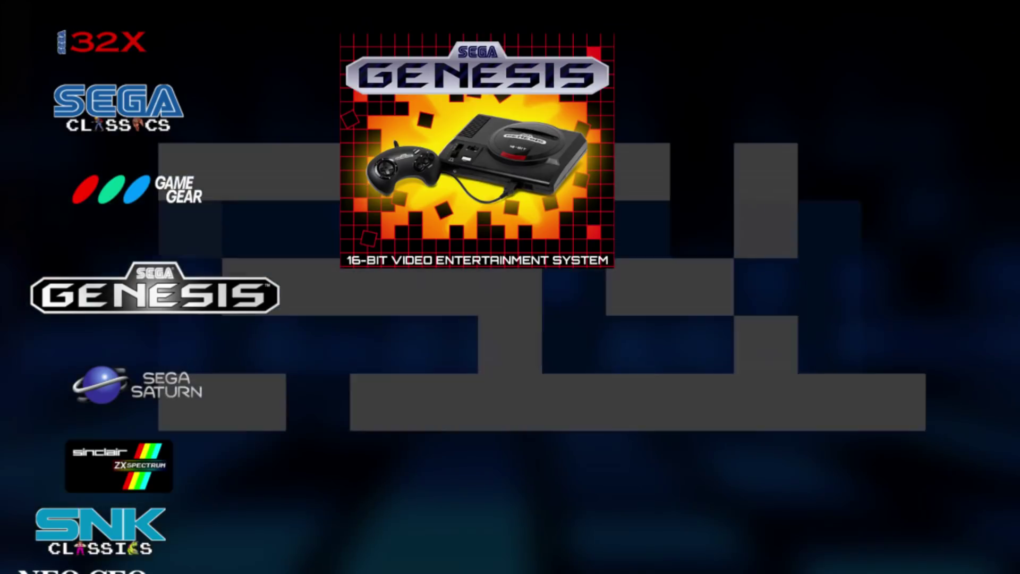
- Open the Nintendo GameCube platform's game list
key("Up")
key("Up")
key("Up")
key("Up")
key("Up")
key("Up")
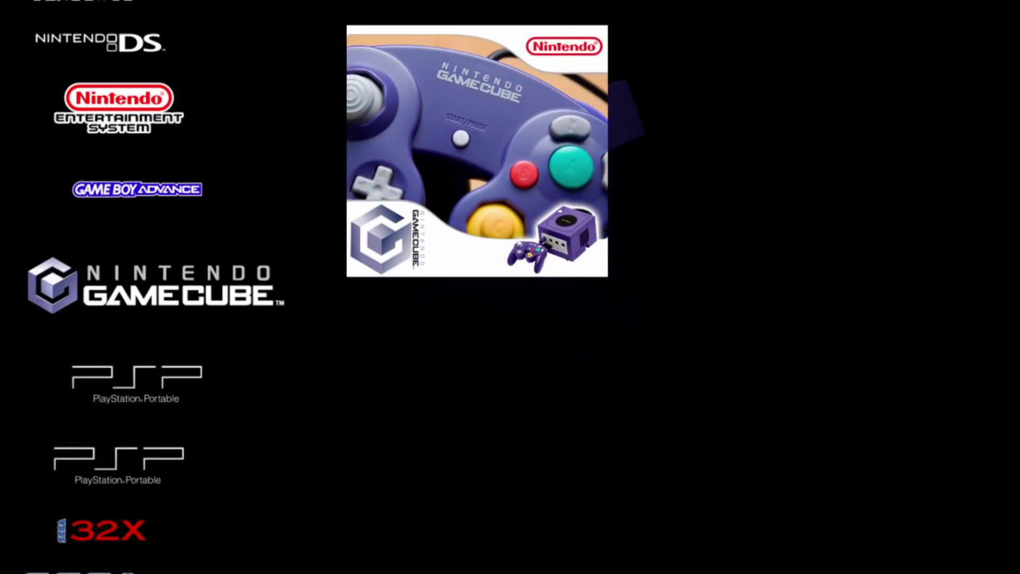
key("Return")
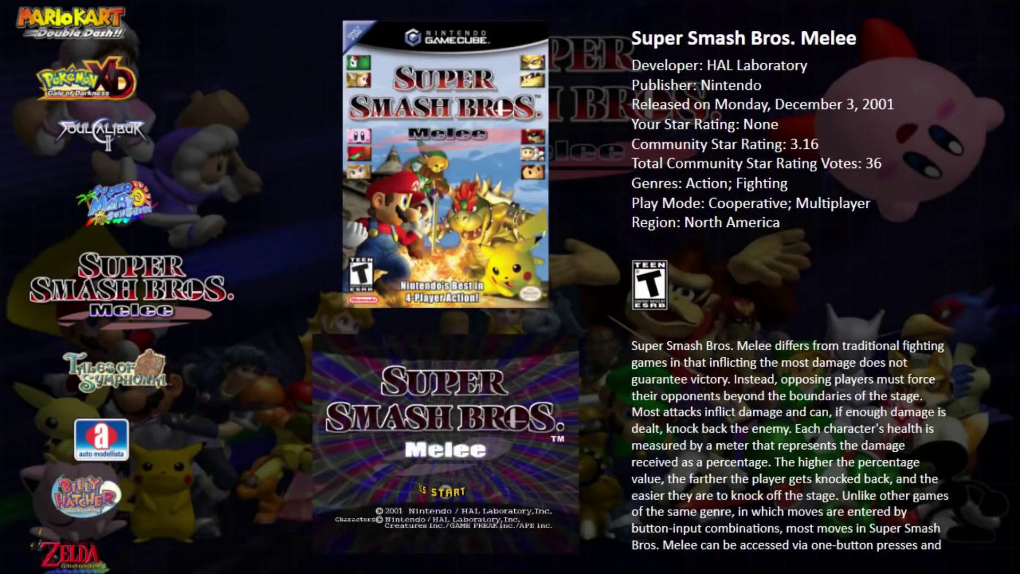
- Select Auto Modellista among the GameCube games and open its game menu
key("Down")
key("Down")
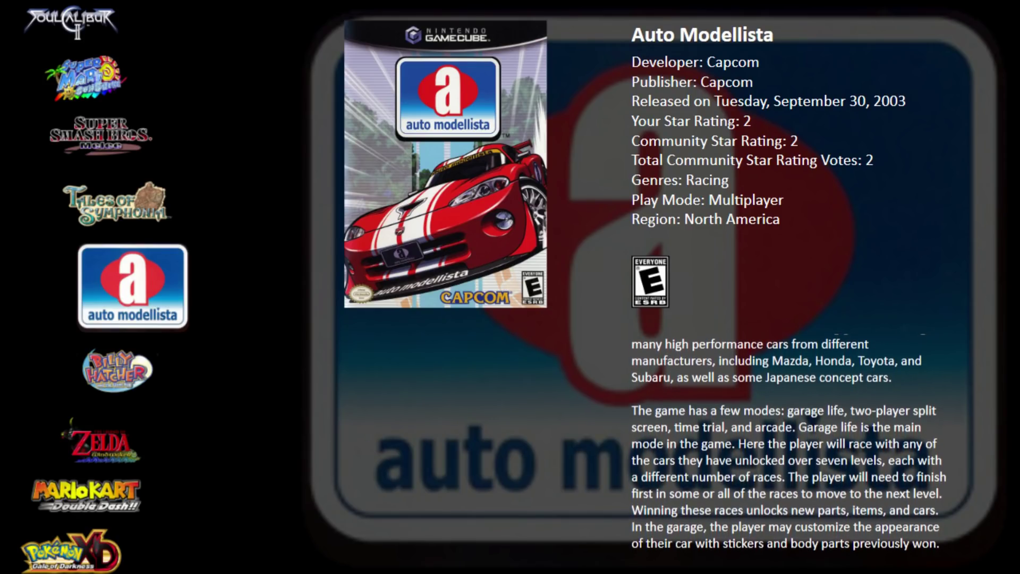
key("Return")
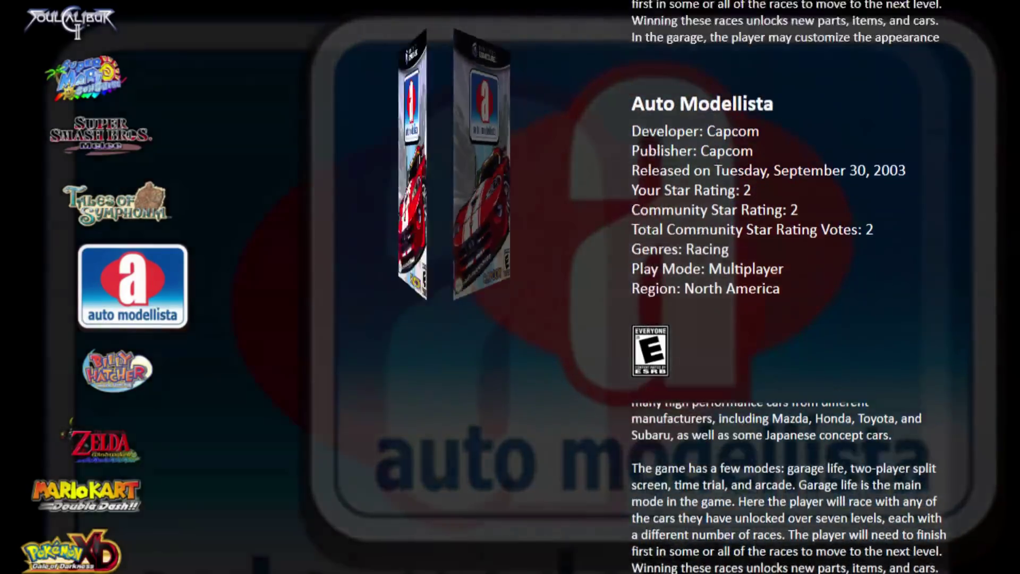
key("Return")
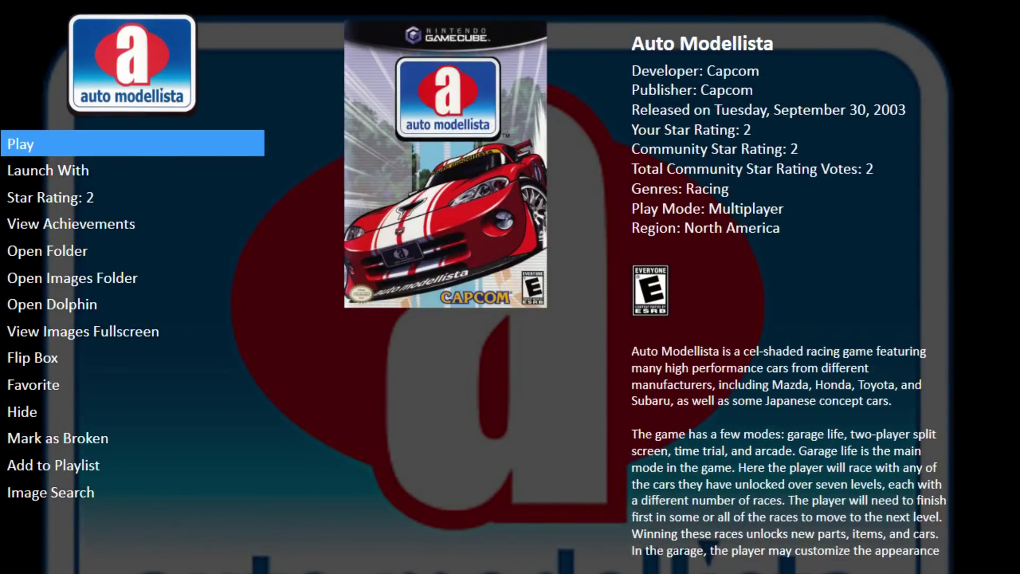
- Set the personal star rating of Auto Modellista to 5
key("r")
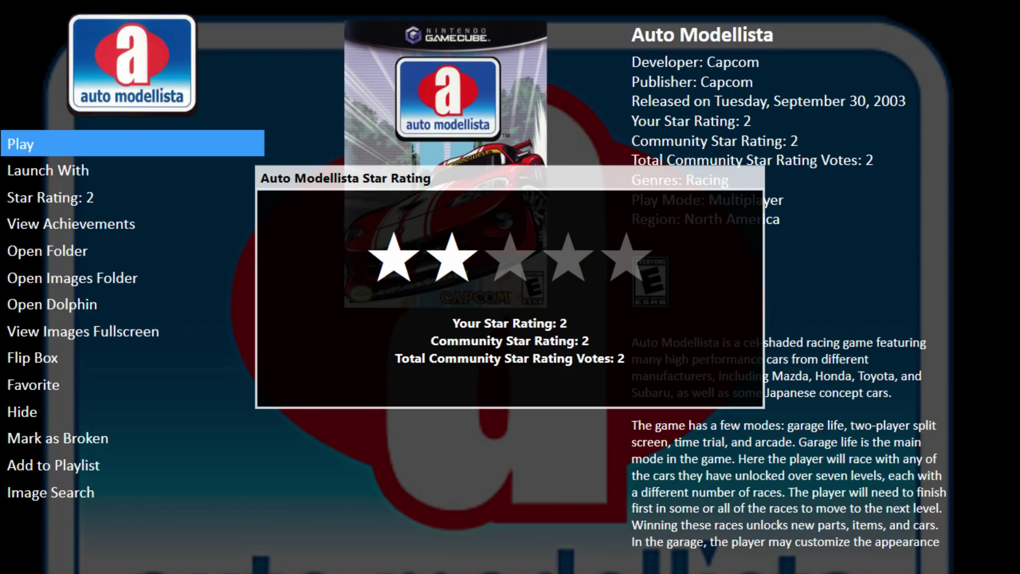
key("Right")
key("Right")
key("Right")
key("Right")
key("Right")
key("Right")
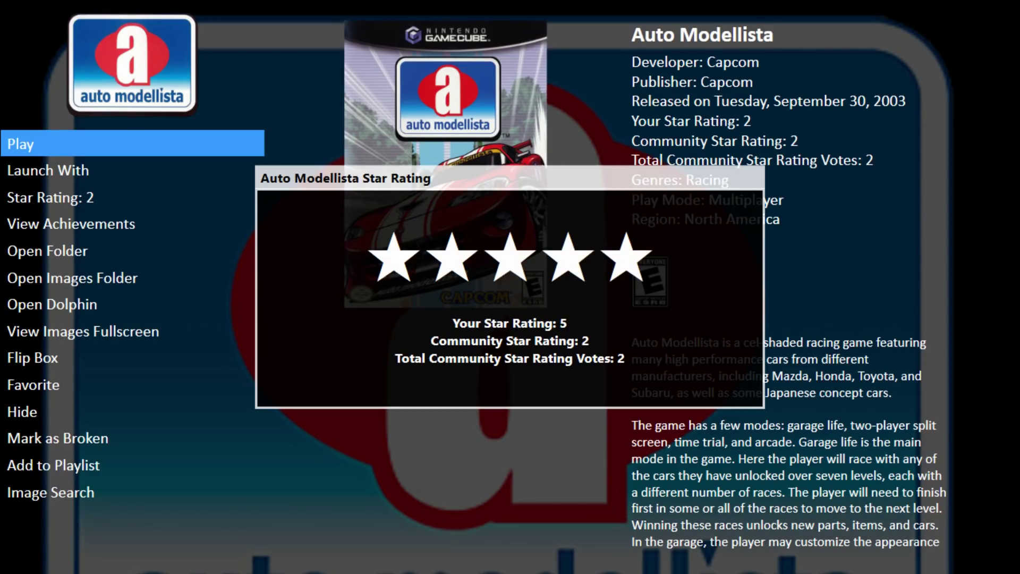
key("Return")
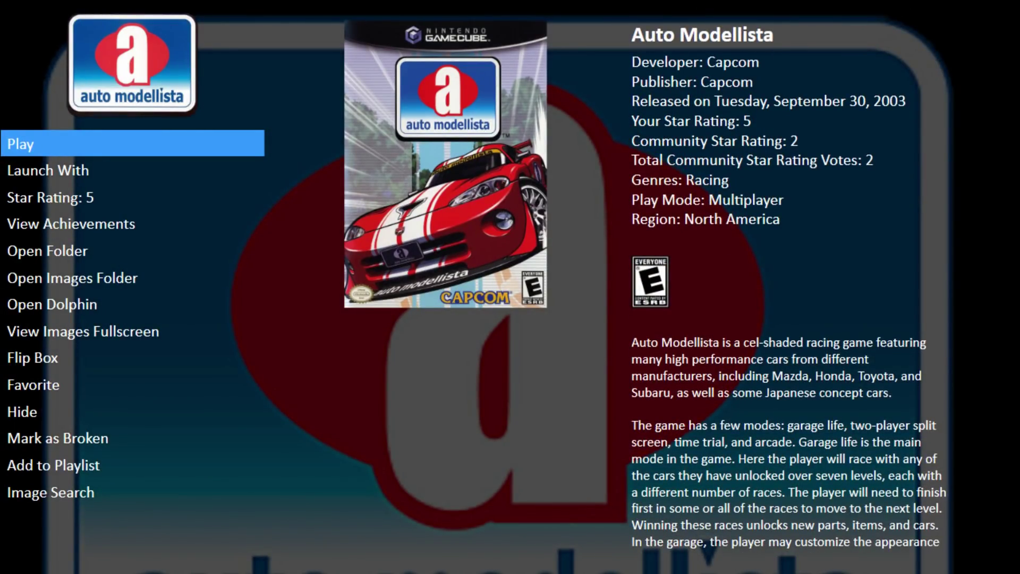
- Locate the Star Rating entry in Auto Modellista's game menu, and return to the game list
key("Down")
key("Down")
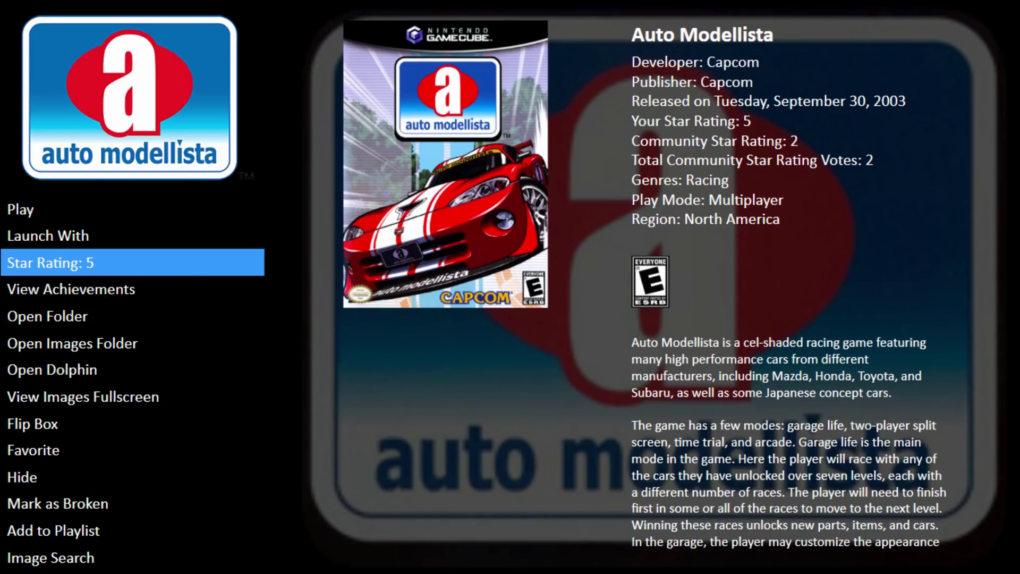
key("Escape")
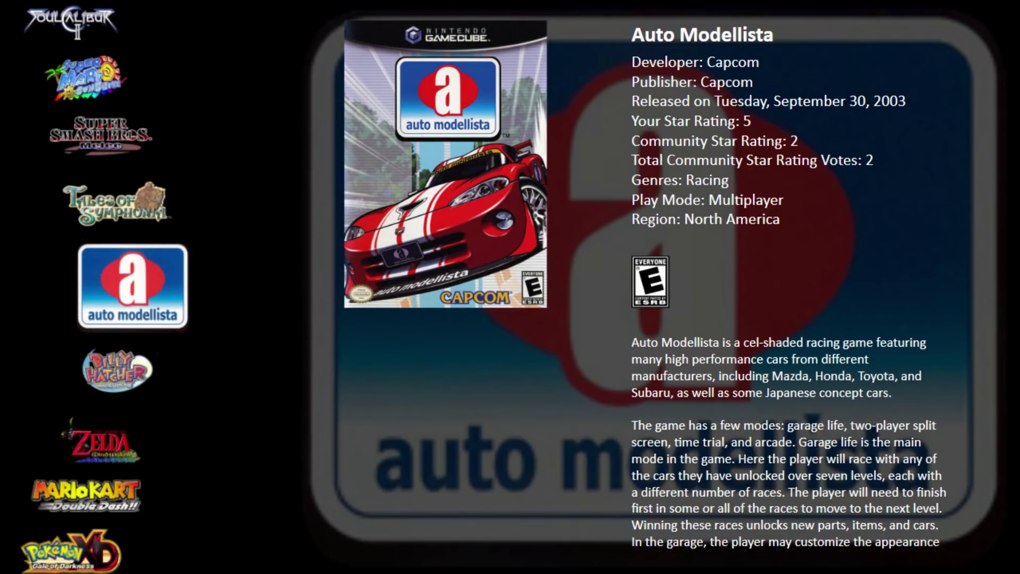